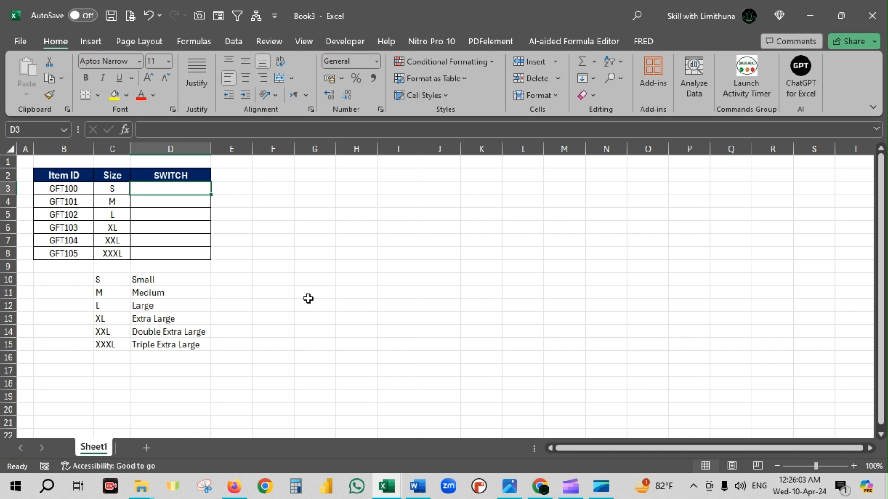
# Start a SWITCH formula in D3 that evaluates C3 and returns "Small" for "S"
pyautogui.write('=')
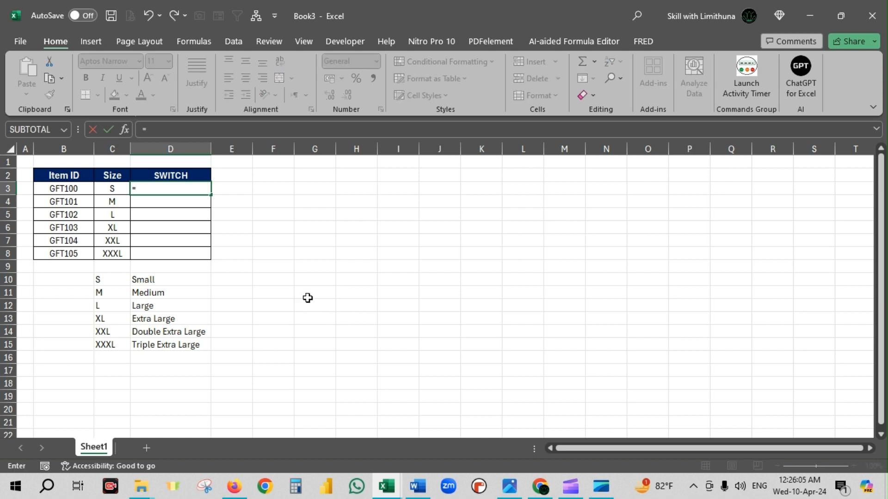
pyautogui.write('sw')
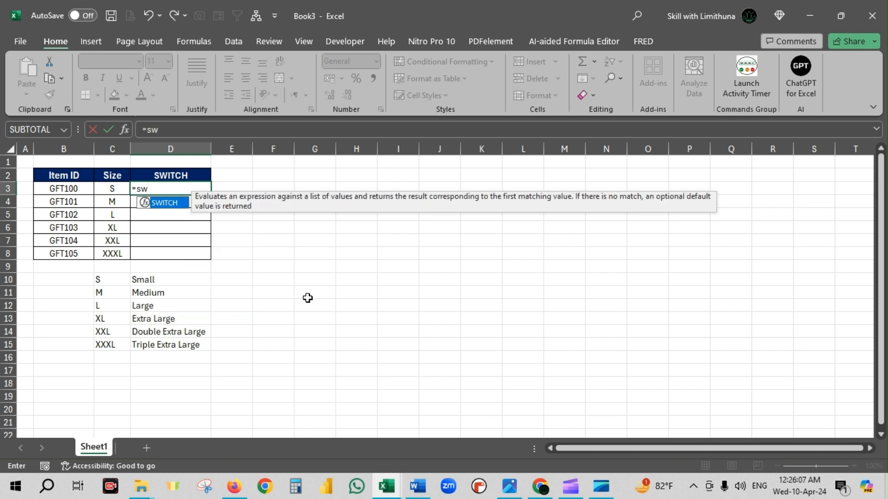
pyautogui.write('itch')
pyautogui.press('Tab')
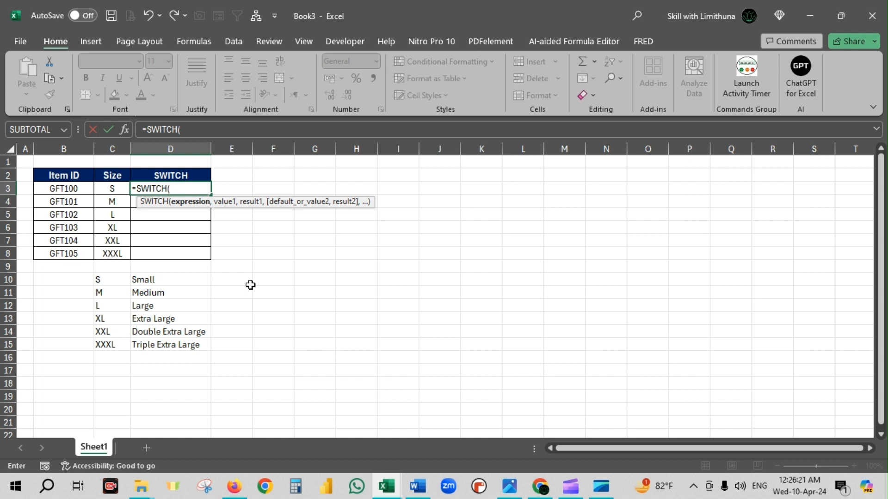
pyautogui.click(109, 188)
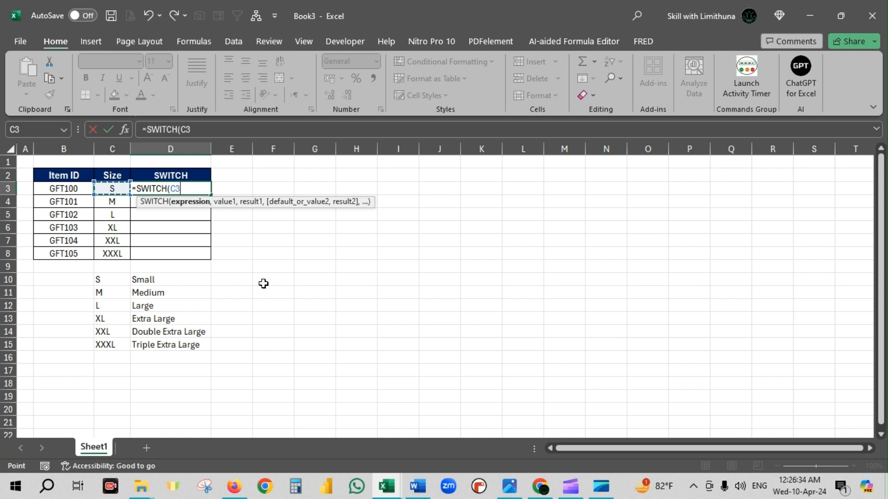
pyautogui.write(',')
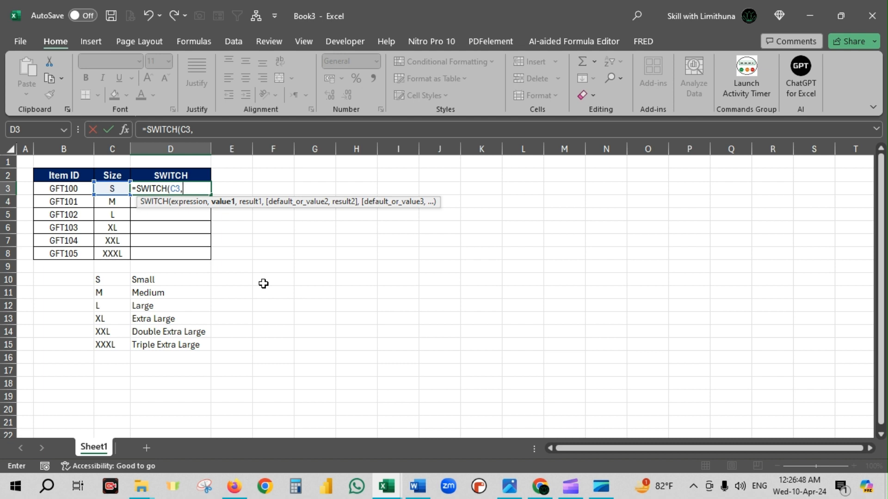
pyautogui.write('"S",')
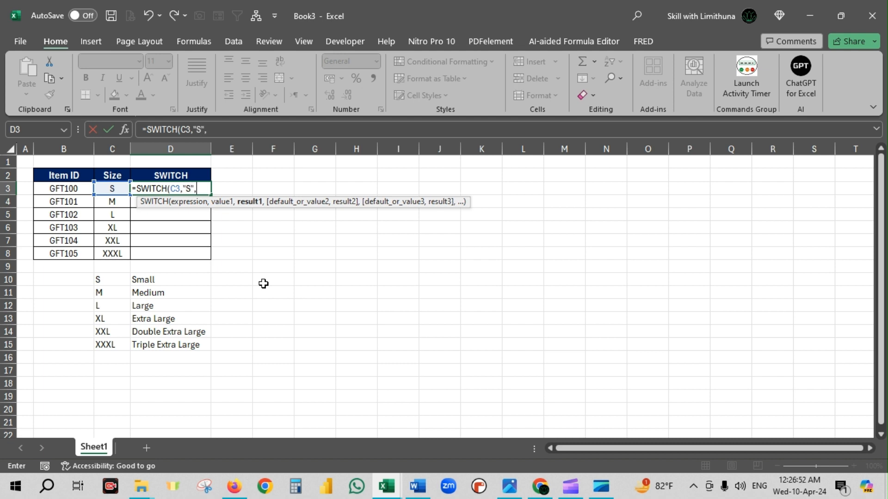
pyautogui.write('"Small",')
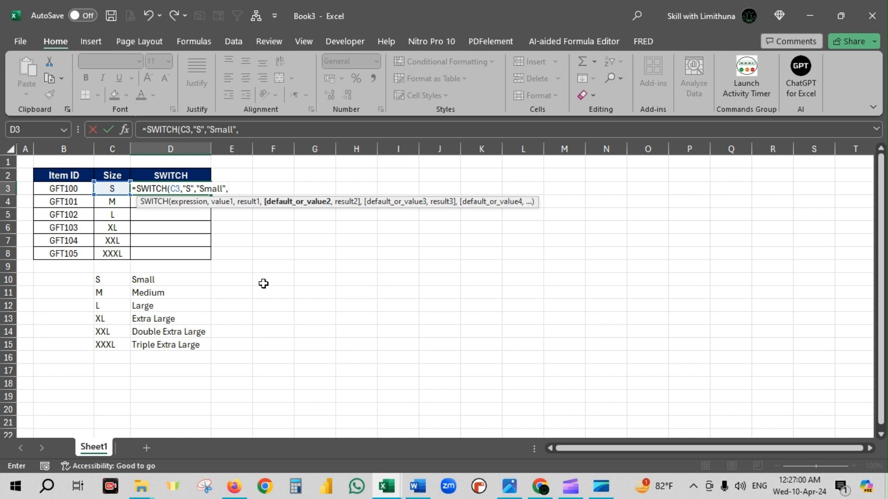
pyautogui.moveTo(188, 209); pyautogui.dragTo(167, 253)
pyautogui.moveTo(227, 211)
pyautogui.mouseDown()
pyautogui.moveTo(211, 257)
pyautogui.moveTo(237, 257)
pyautogui.mouseUp()
pyautogui.moveTo(186, 191); pyautogui.dragTo(160, 227)
pyautogui.moveTo(219, 183); pyautogui.dragTo(269, 149)
pyautogui.moveTo(275, 212); pyautogui.dragTo(260, 262)
pyautogui.moveTo(320, 208); pyautogui.dragTo(297, 272)
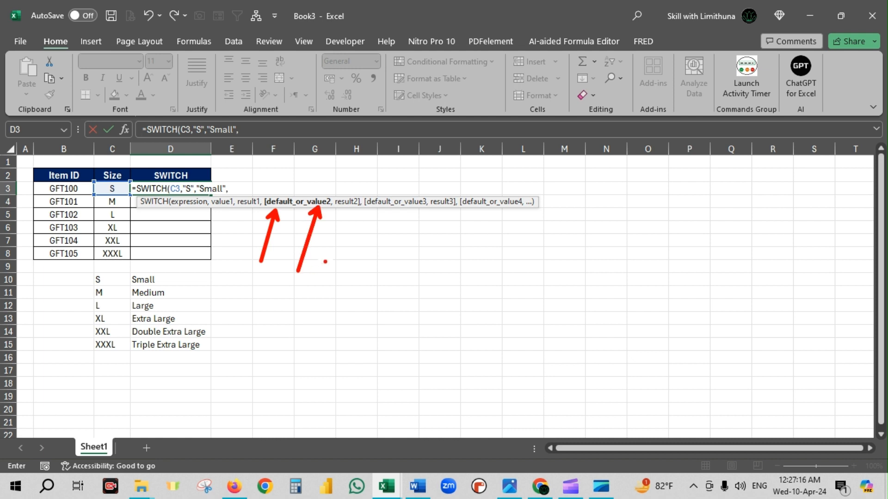
pyautogui.moveTo(305, 190)
pyautogui.mouseDown()
pyautogui.moveTo(311, 208)
pyautogui.moveTo(335, 211)
pyautogui.moveTo(347, 262)
pyautogui.mouseUp()
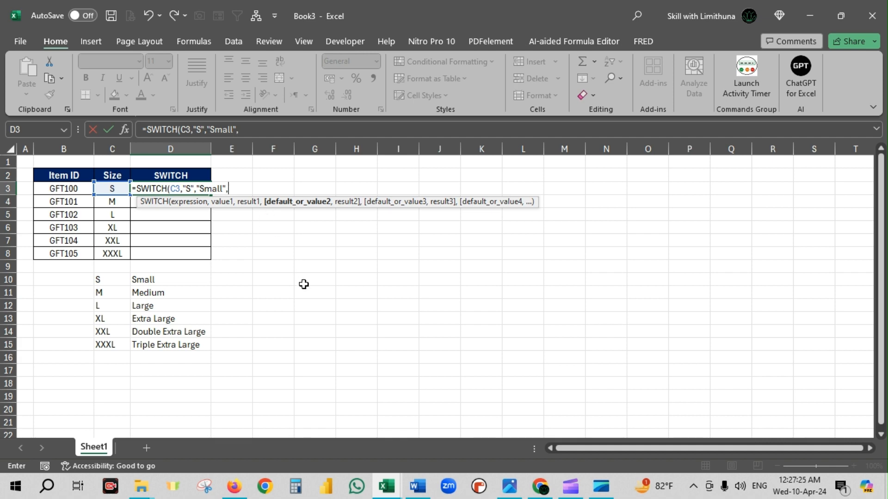
# Extend the SWITCH formula in D3 to return "Medium" for "M" and "Large" for "L"
pyautogui.write('"M')
pyautogui.write('",')
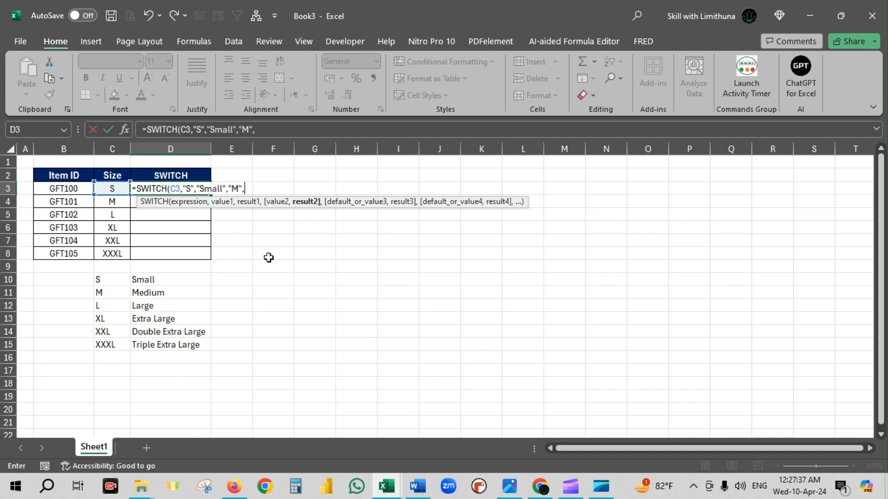
pyautogui.write('"Medium')
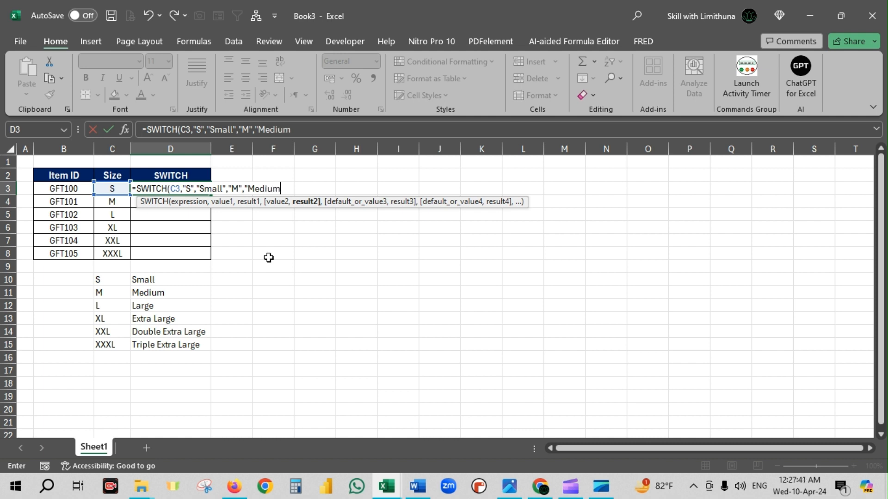
pyautogui.write('",')
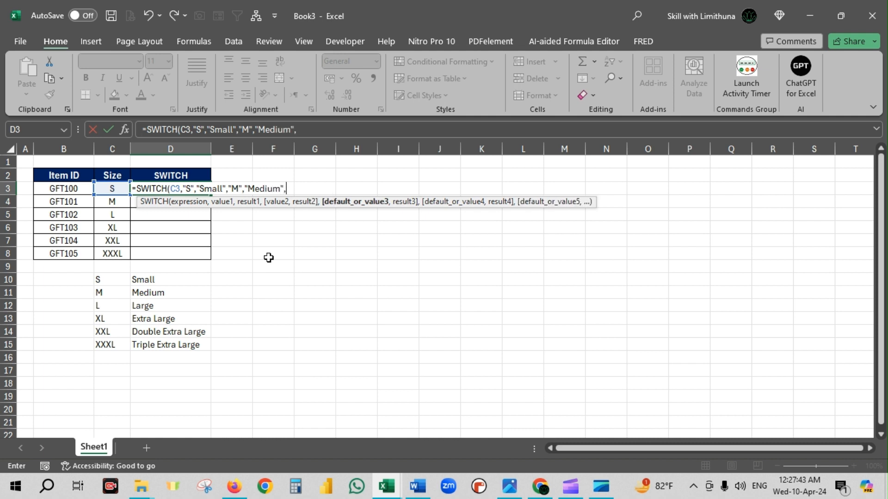
pyautogui.write('"L",')
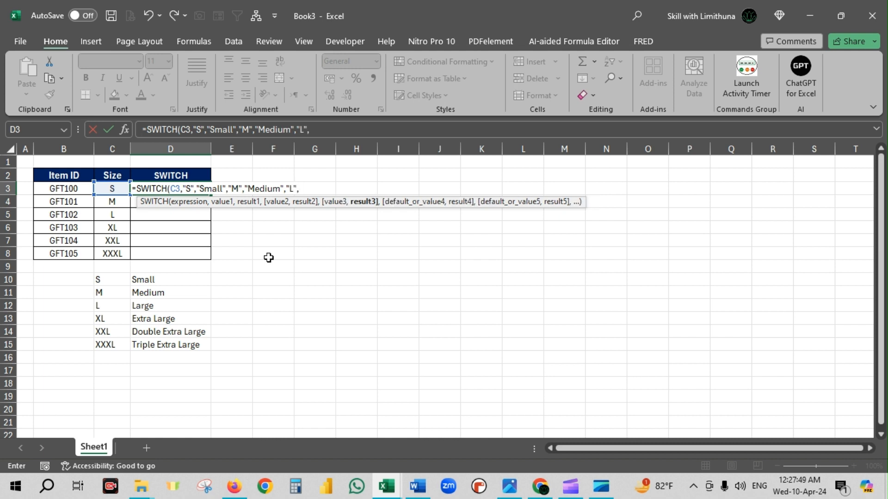
pyautogui.write('"Large"')
pyautogui.moveTo(185, 194); pyautogui.dragTo(157, 271)
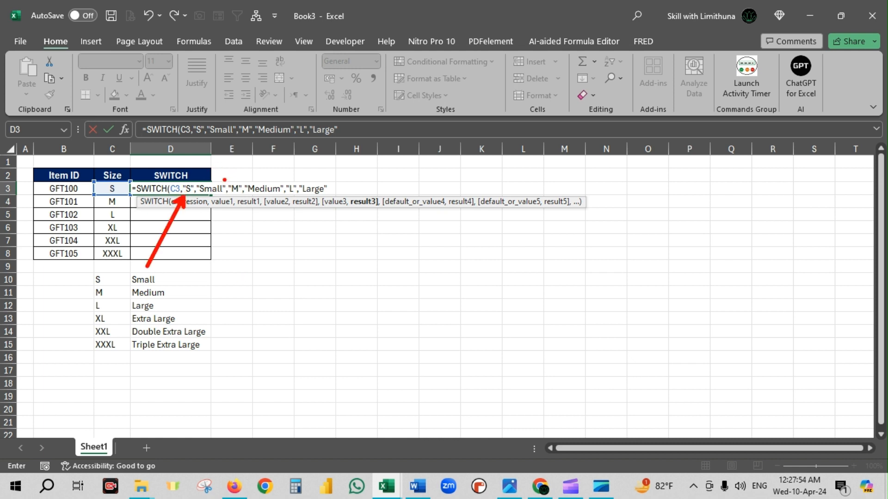
pyautogui.moveTo(222, 182); pyautogui.dragTo(249, 156)
pyautogui.moveTo(235, 196); pyautogui.dragTo(234, 250)
pyautogui.moveTo(270, 200); pyautogui.dragTo(272, 231)
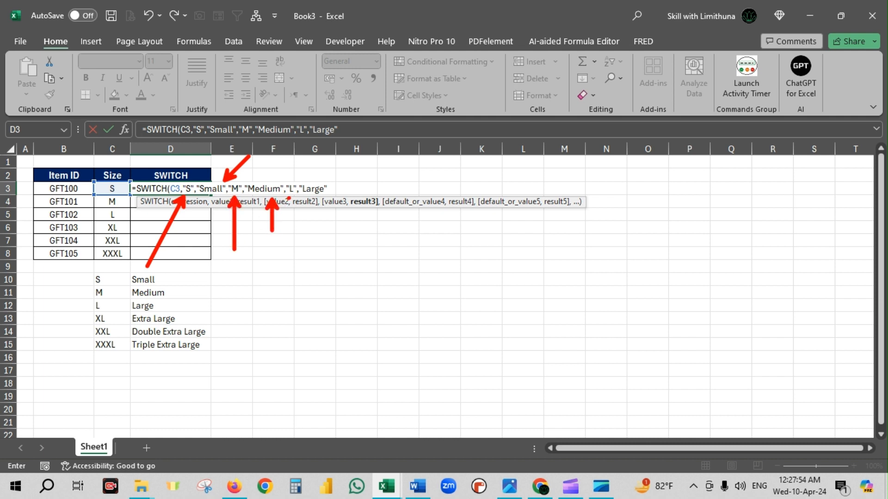
pyautogui.moveTo(293, 196); pyautogui.dragTo(292, 231)
pyautogui.moveTo(314, 195); pyautogui.dragTo(329, 261)
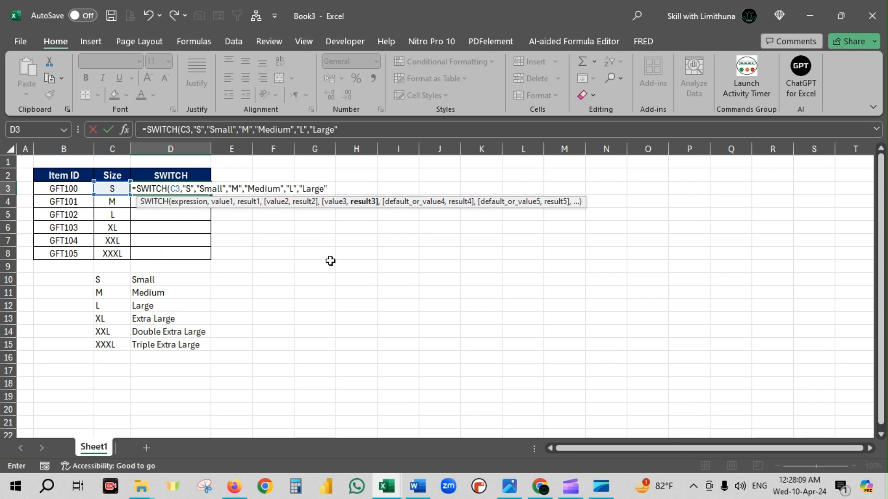
# Add the value "XL" with the result "Extra Large" to the SWITCH formula in D3
pyautogui.write(',')
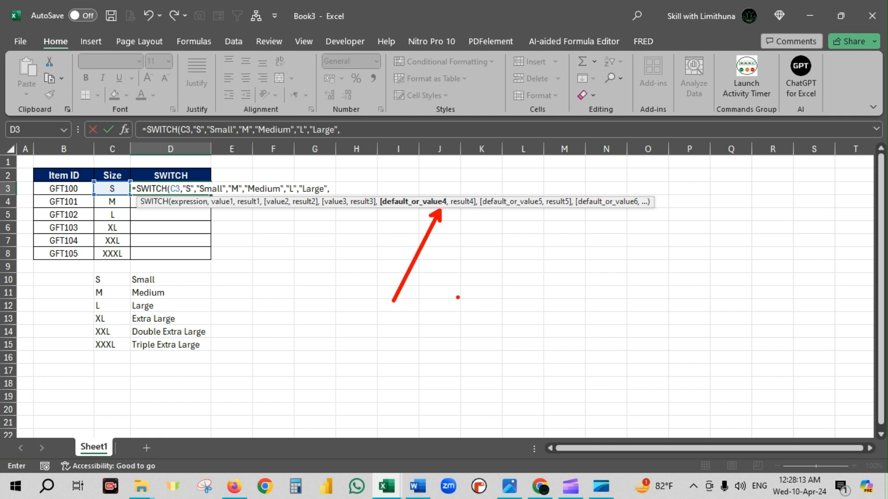
pyautogui.write('"')
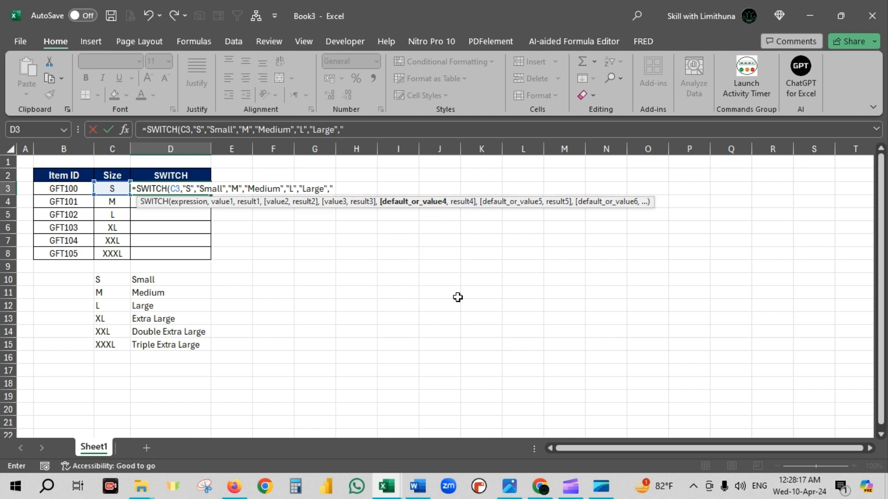
pyautogui.write('XL",')
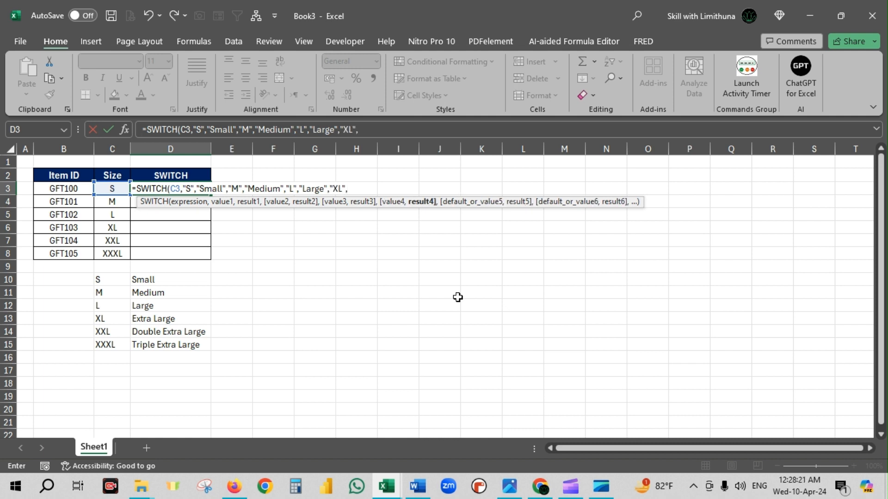
pyautogui.hotkey('ctrl', '2')
pyautogui.moveTo(419, 212); pyautogui.dragTo(366, 302)
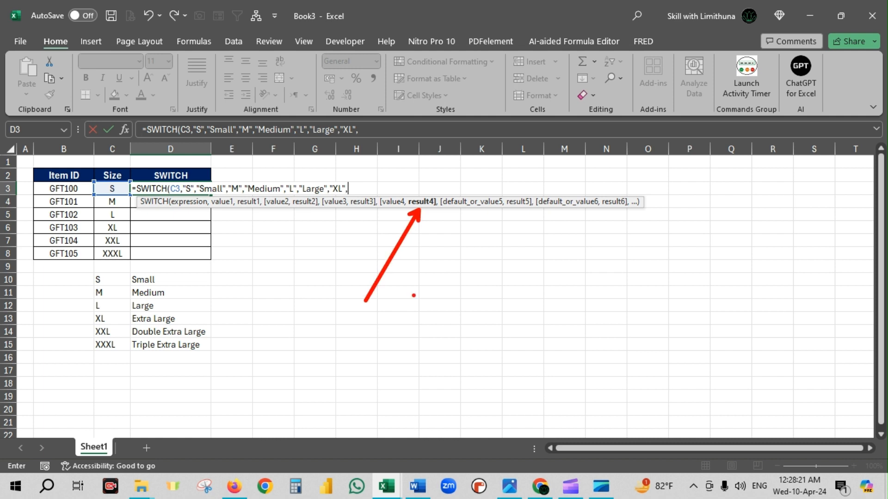
pyautogui.press('Escape')
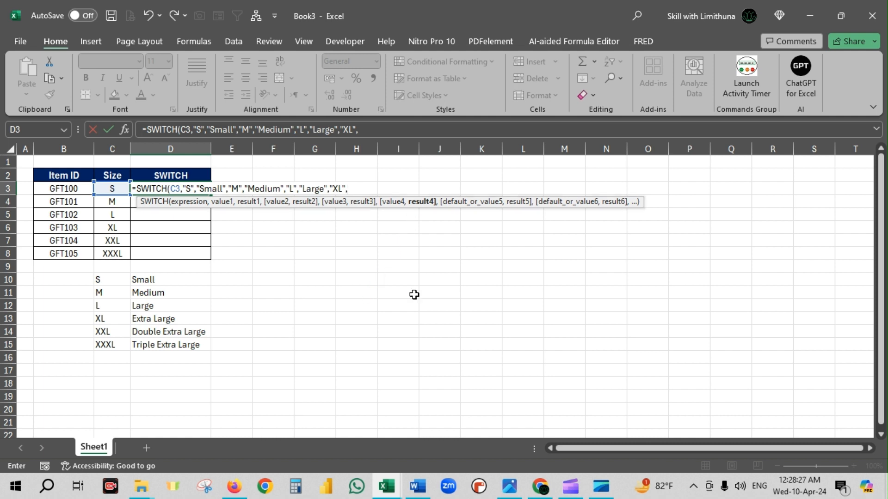
pyautogui.write('"Extra Large')
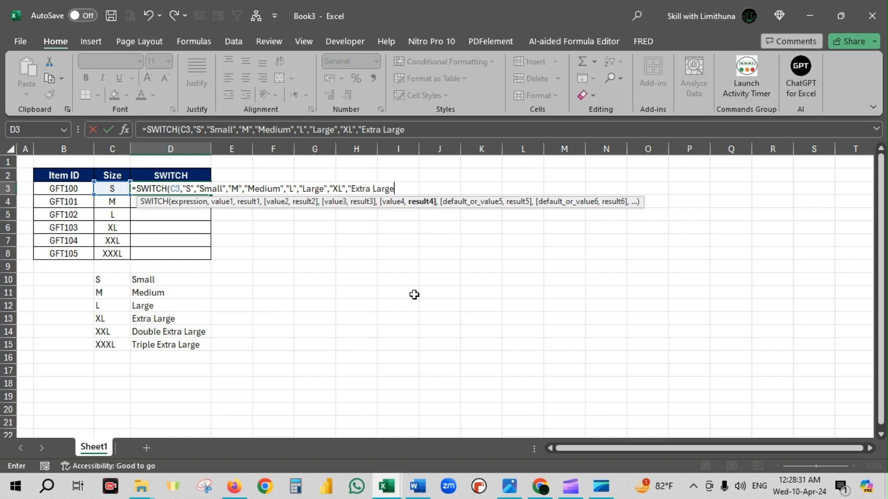
pyautogui.write('",')
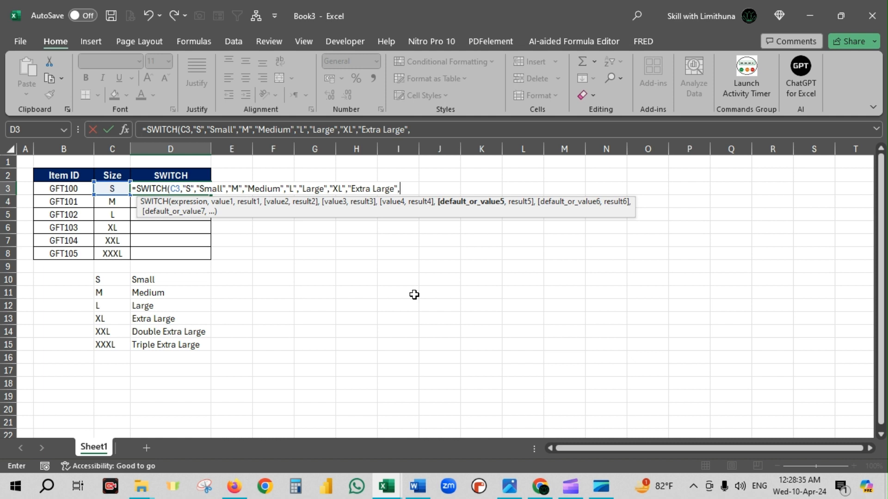
# Add the value "XXL" with the result "Double Extra Large" to the SWITCH formula in D3
pyautogui.write('"XXL",')
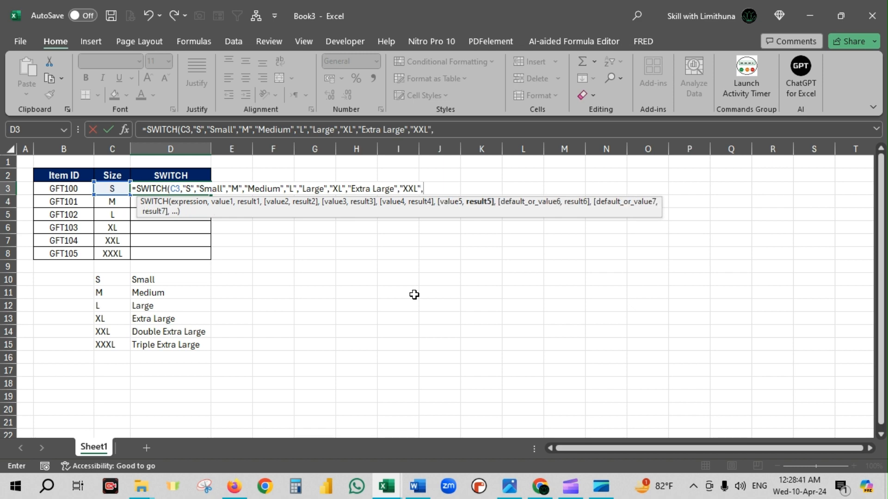
pyautogui.write('"Double Extra La')
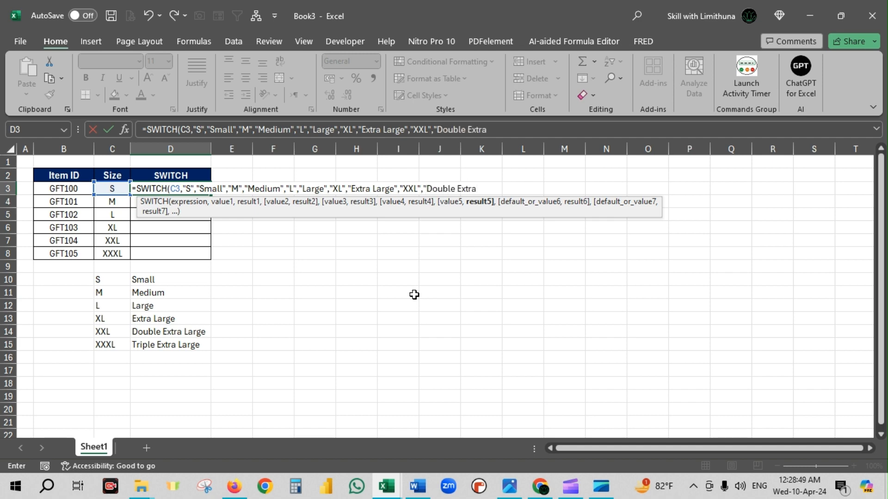
pyautogui.write('rge",')
pyautogui.hotkey('ctrl', '2')
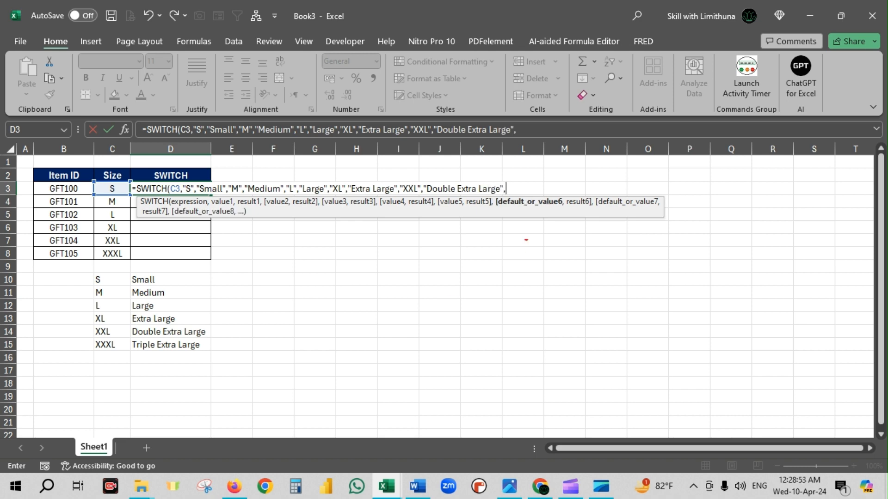
pyautogui.moveTo(551, 208); pyautogui.dragTo(508, 306)
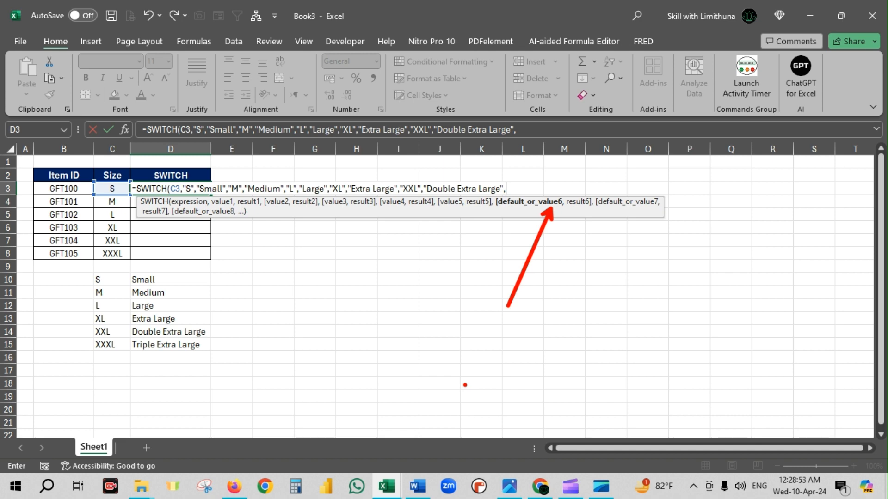
pyautogui.press('Escape')
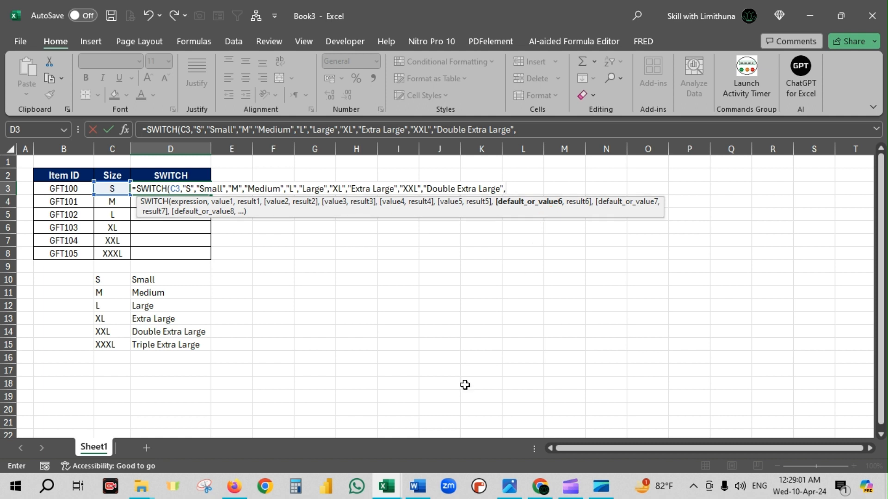
# Add the value "XXXL" with the result "Triple Extra Large" and close the SWITCH formula's parenthesis
pyautogui.write('"XXXL",')
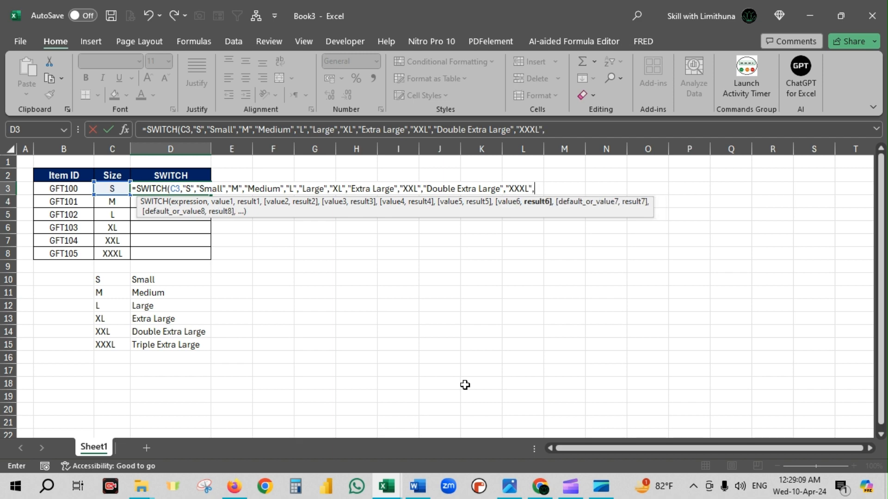
pyautogui.write('"Triple Extra La')
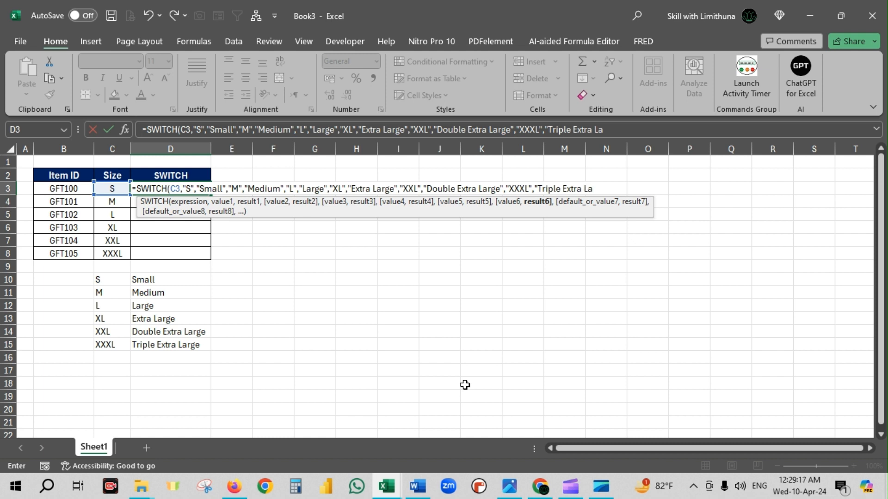
pyautogui.write('rge')
pyautogui.write(')')
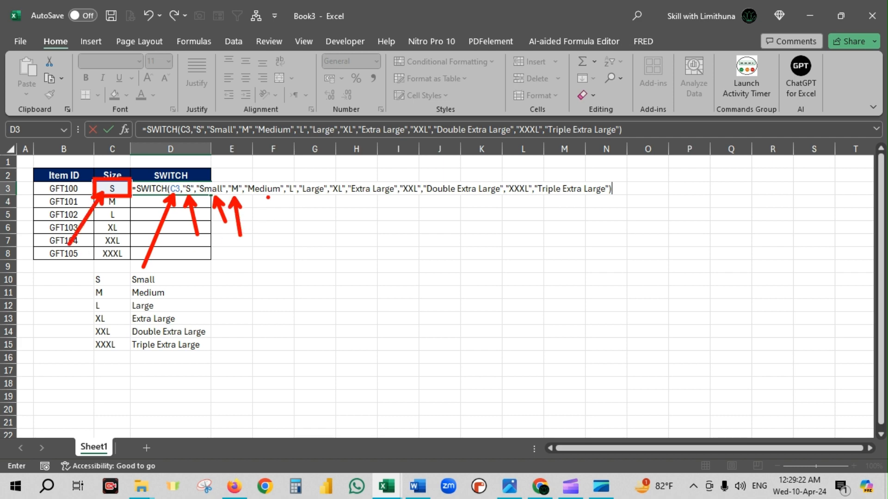
pyautogui.moveTo(268, 199); pyautogui.dragTo(261, 253)
pyautogui.moveTo(291, 196); pyautogui.dragTo(291, 226)
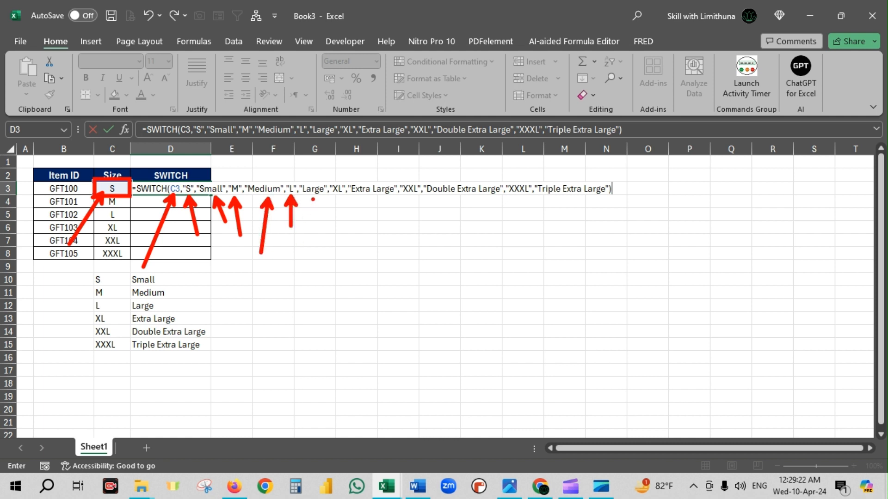
pyautogui.moveTo(313, 199); pyautogui.dragTo(318, 233)
pyautogui.moveTo(337, 200); pyautogui.dragTo(328, 241)
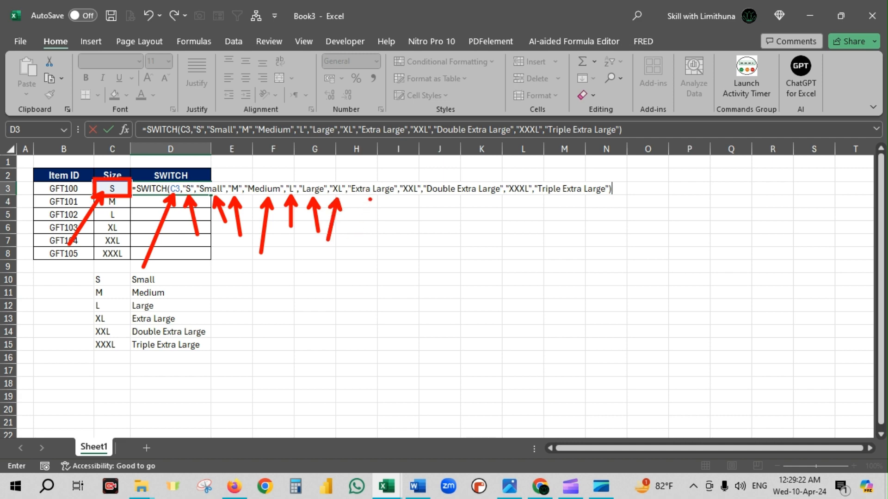
pyautogui.moveTo(370, 198); pyautogui.dragTo(382, 237)
pyautogui.moveTo(411, 197); pyautogui.dragTo(397, 252)
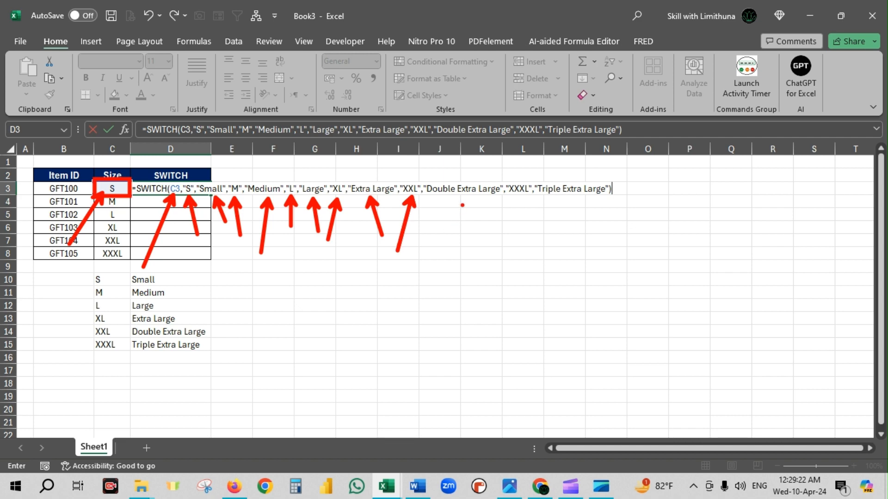
pyautogui.moveTo(462, 197); pyautogui.dragTo(482, 242)
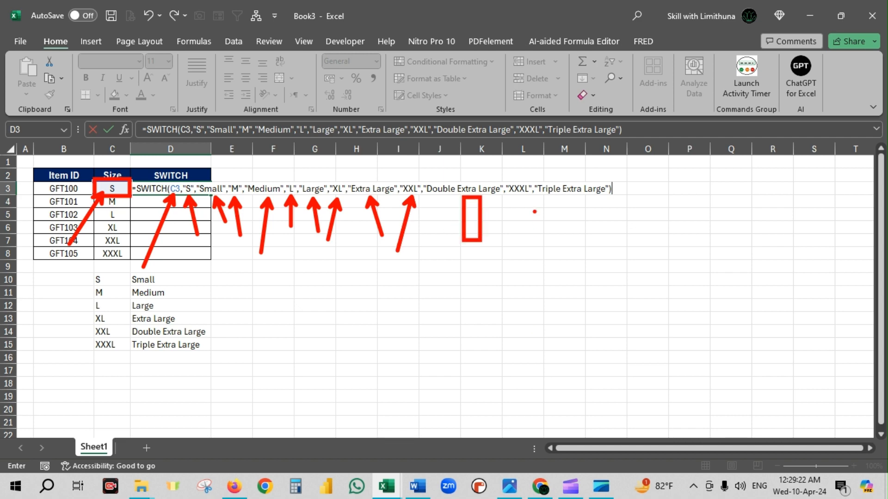
# Enter the completed SWITCH formula in D3
pyautogui.moveTo(518, 199); pyautogui.dragTo(540, 245)
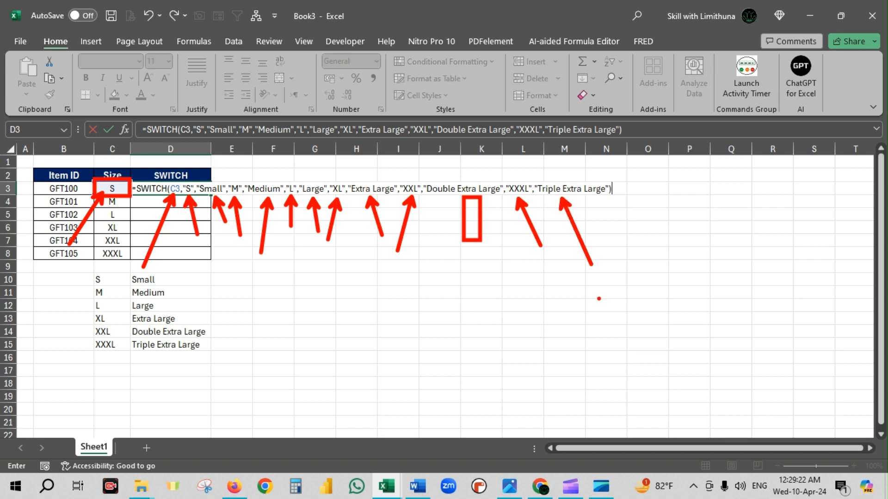
pyautogui.press('Escape')
pyautogui.press('Return')
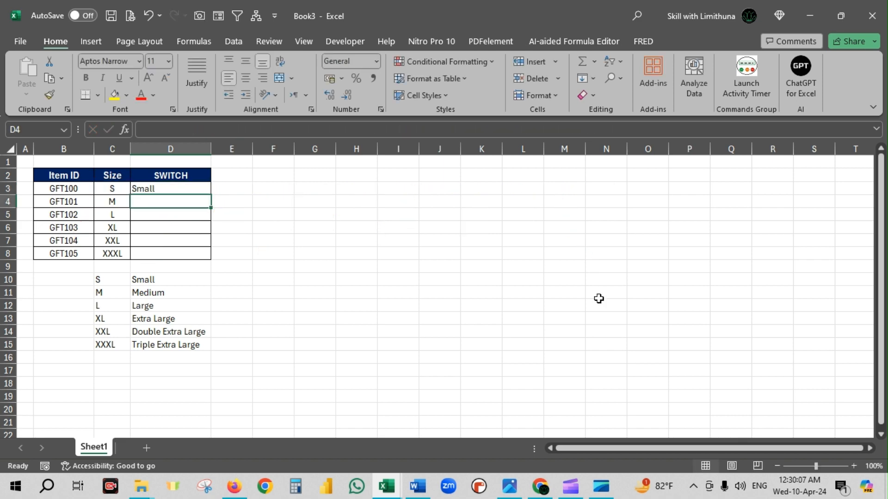
# Try centring the content of D3 horizontally, and restore its left alignment
pyautogui.click(164, 188)
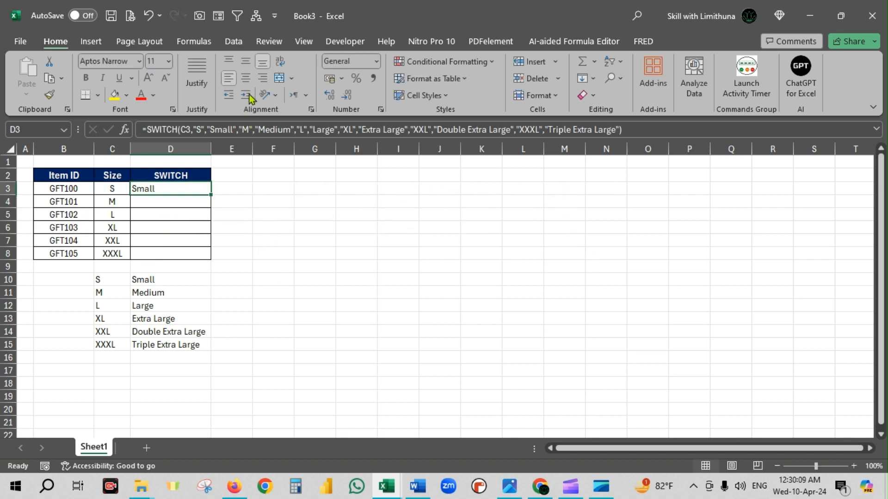
pyautogui.click(245, 78)
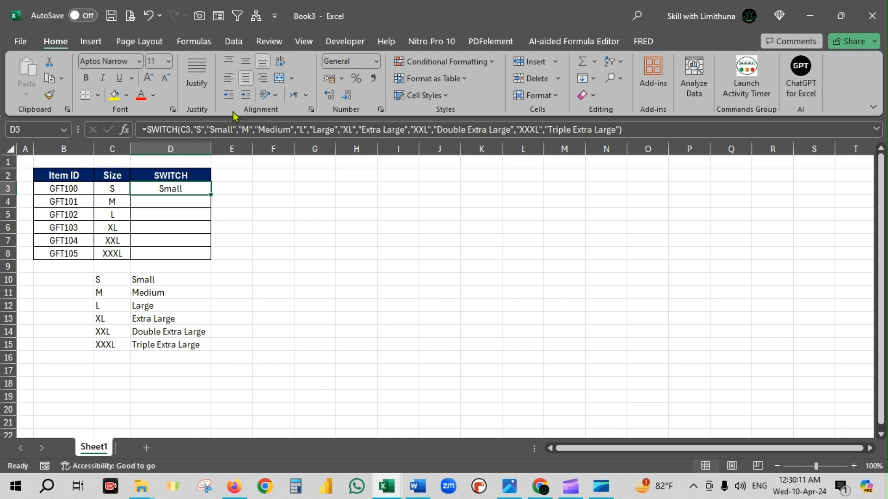
pyautogui.click(228, 79)
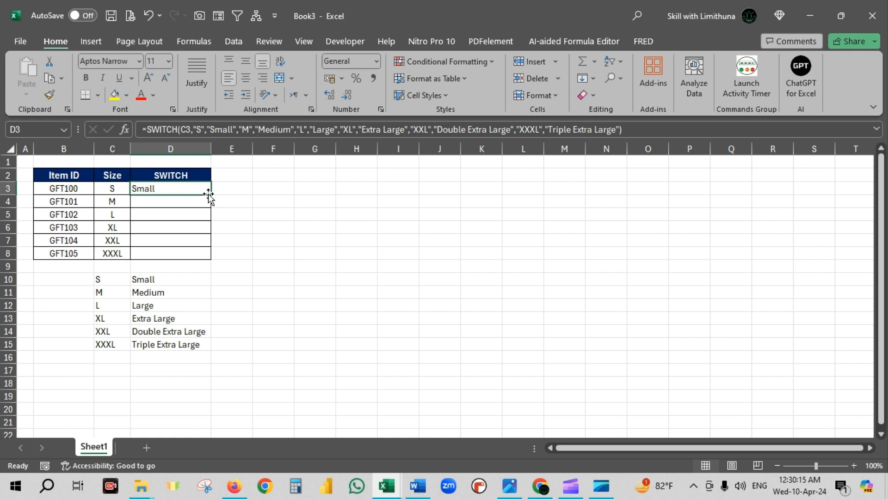
# Fill the SWITCH formula from D3 down through D8 to cover every item in the table
pyautogui.moveTo(211, 195); pyautogui.dragTo(211, 207)
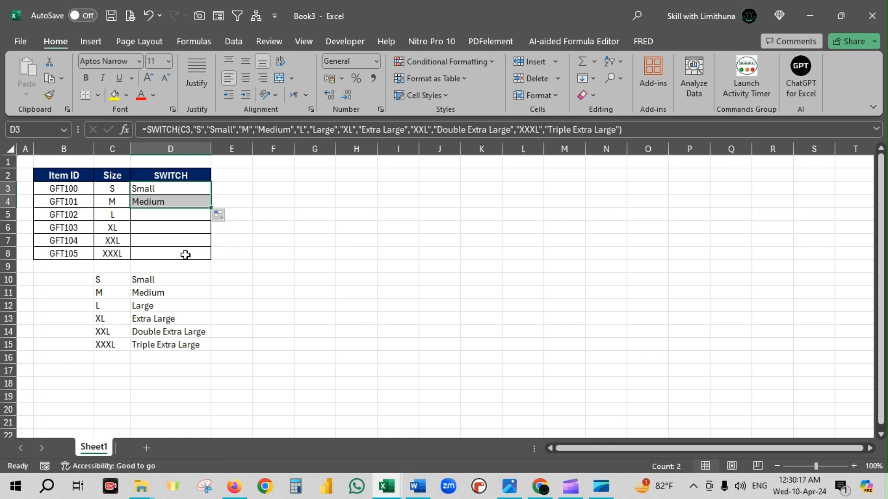
pyautogui.click(111, 201)
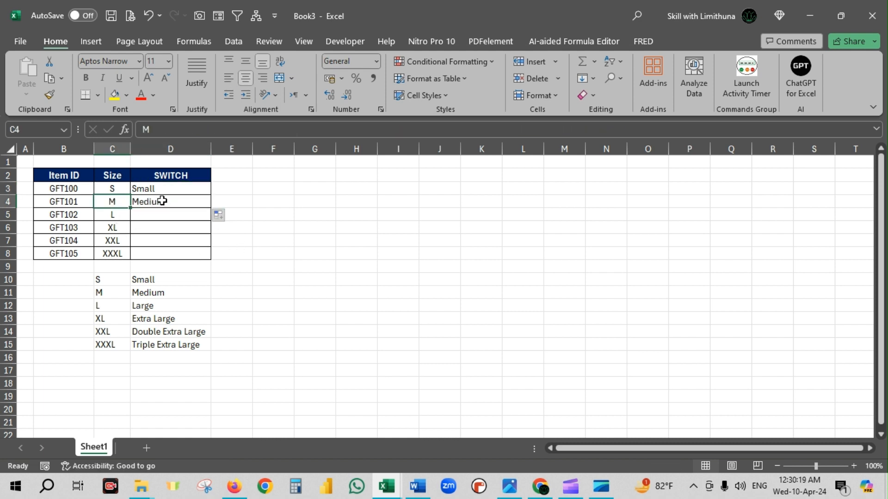
pyautogui.click(163, 202)
pyautogui.moveTo(211, 208); pyautogui.dragTo(210, 257)
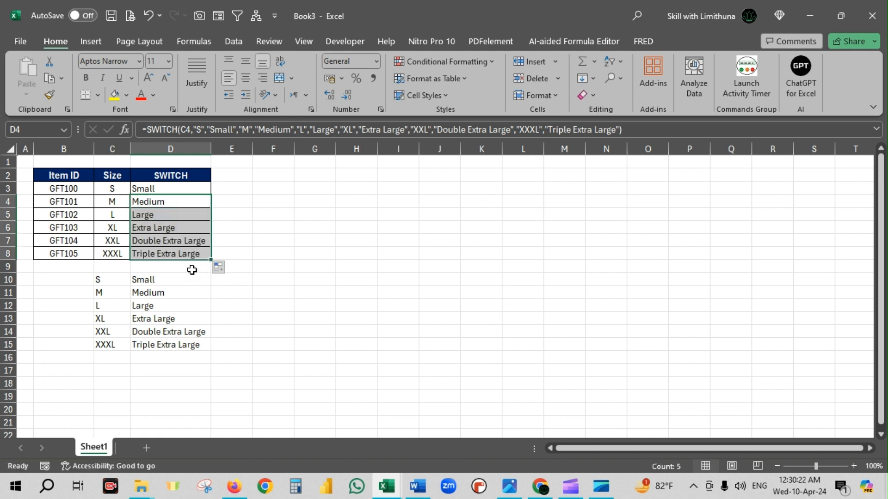
pyautogui.click(258, 292)
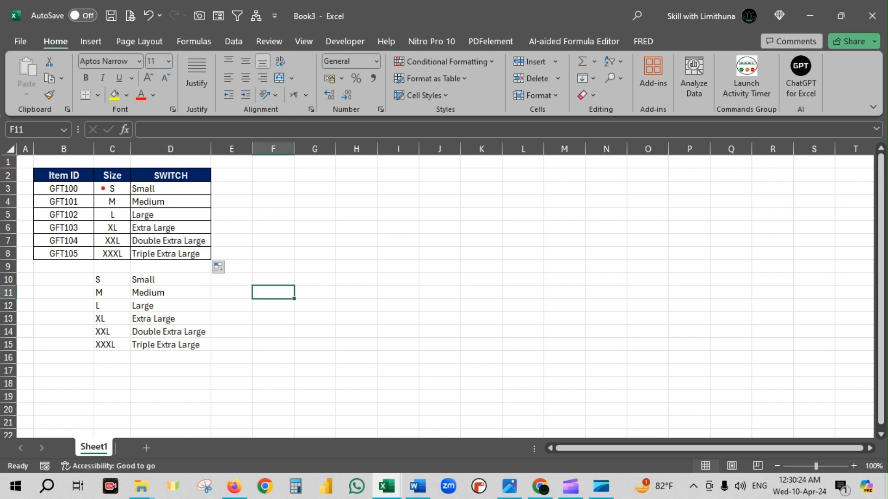
pyautogui.moveTo(104, 188); pyautogui.dragTo(82, 216)
pyautogui.moveTo(172, 189); pyautogui.dragTo(201, 204)
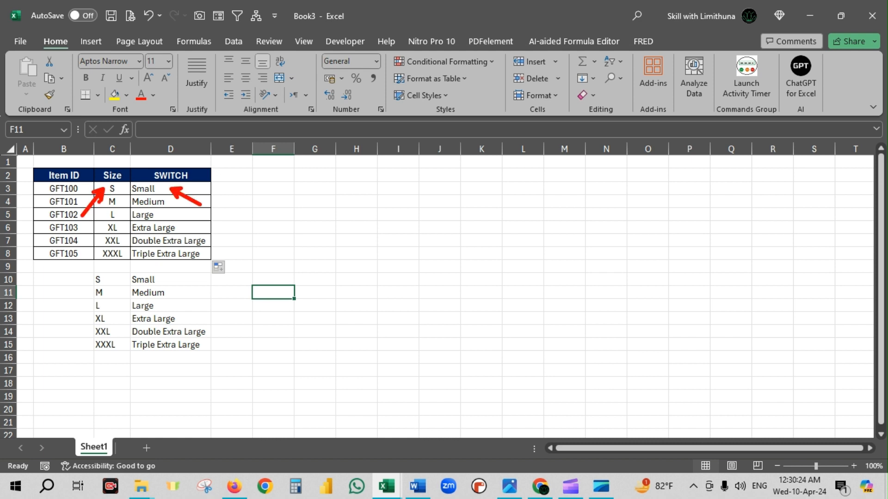
pyautogui.moveTo(101, 204); pyautogui.dragTo(95, 231)
pyautogui.moveTo(172, 203); pyautogui.dragTo(196, 220)
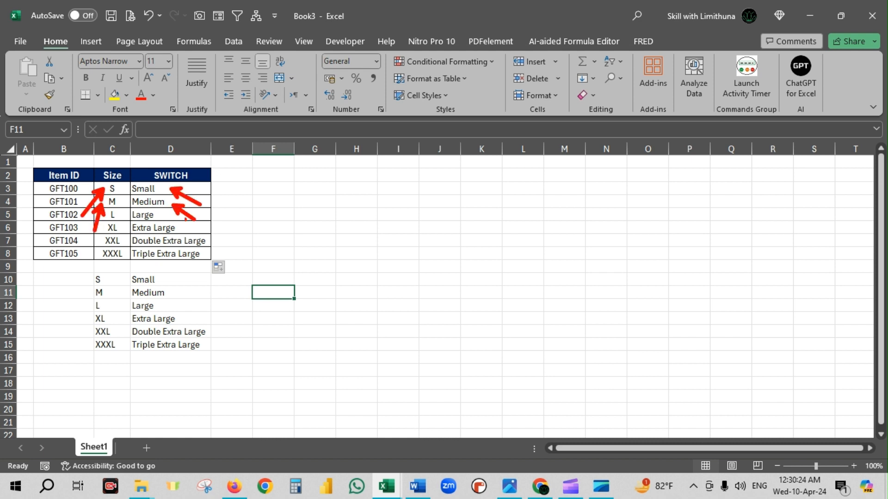
pyautogui.moveTo(121, 217)
pyautogui.mouseDown()
pyautogui.moveTo(131, 231)
pyautogui.moveTo(187, 236)
pyautogui.mouseUp()
pyautogui.moveTo(102, 233); pyautogui.dragTo(83, 252)
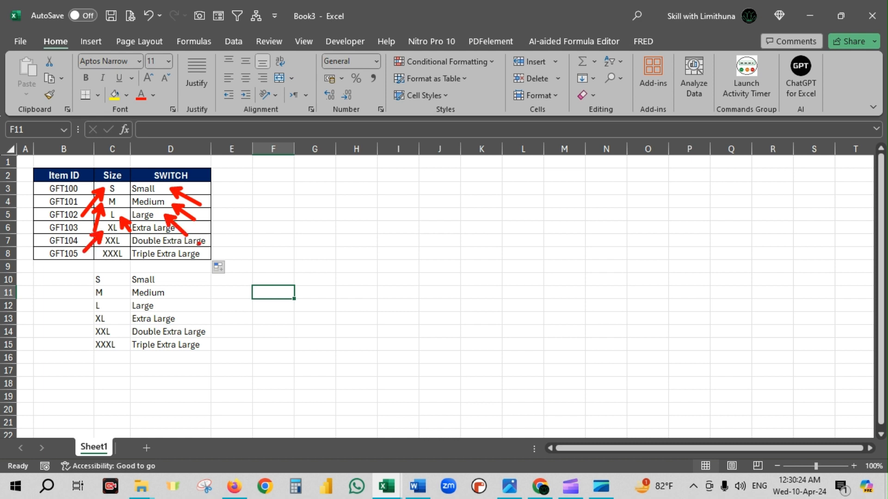
pyautogui.moveTo(201, 228); pyautogui.dragTo(259, 228)
pyautogui.moveTo(104, 246); pyautogui.dragTo(74, 270)
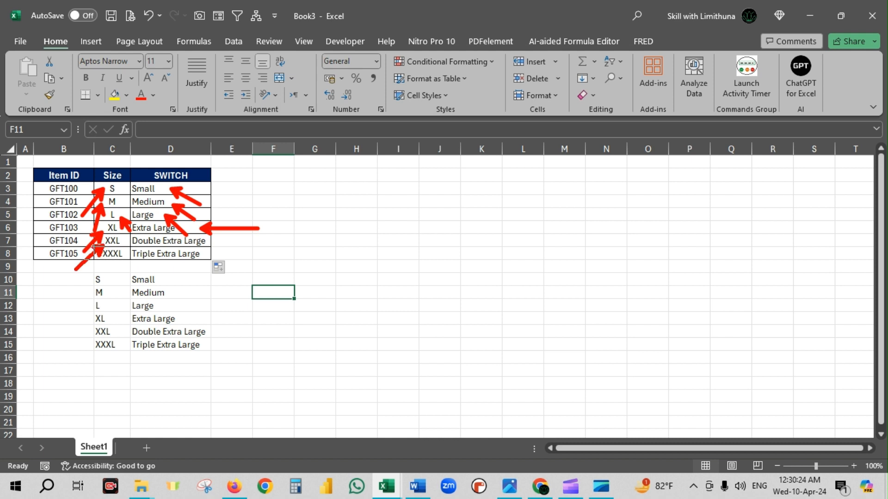
pyautogui.moveTo(211, 241); pyautogui.dragTo(289, 257)
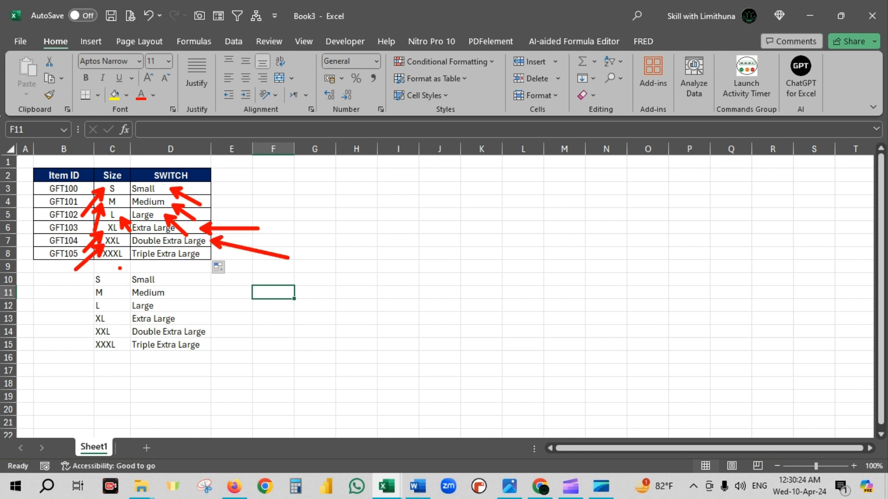
pyautogui.moveTo(125, 256); pyautogui.dragTo(112, 298)
pyautogui.moveTo(210, 258); pyautogui.dragTo(240, 276)
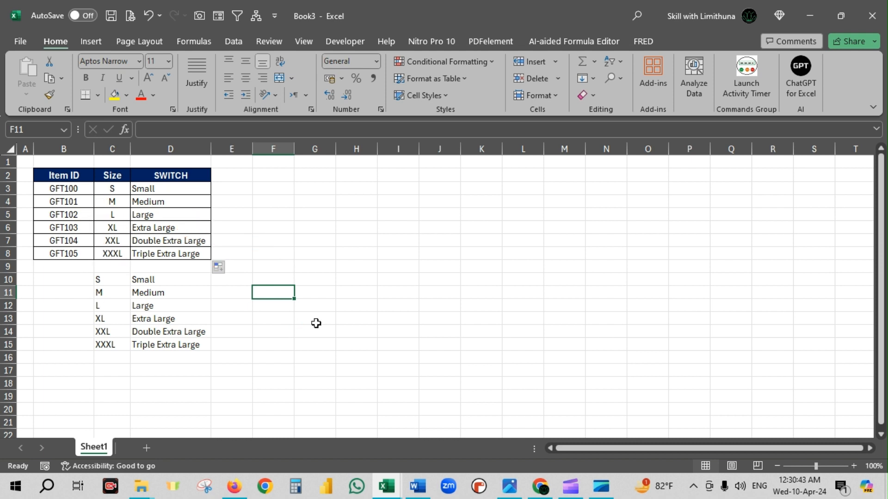